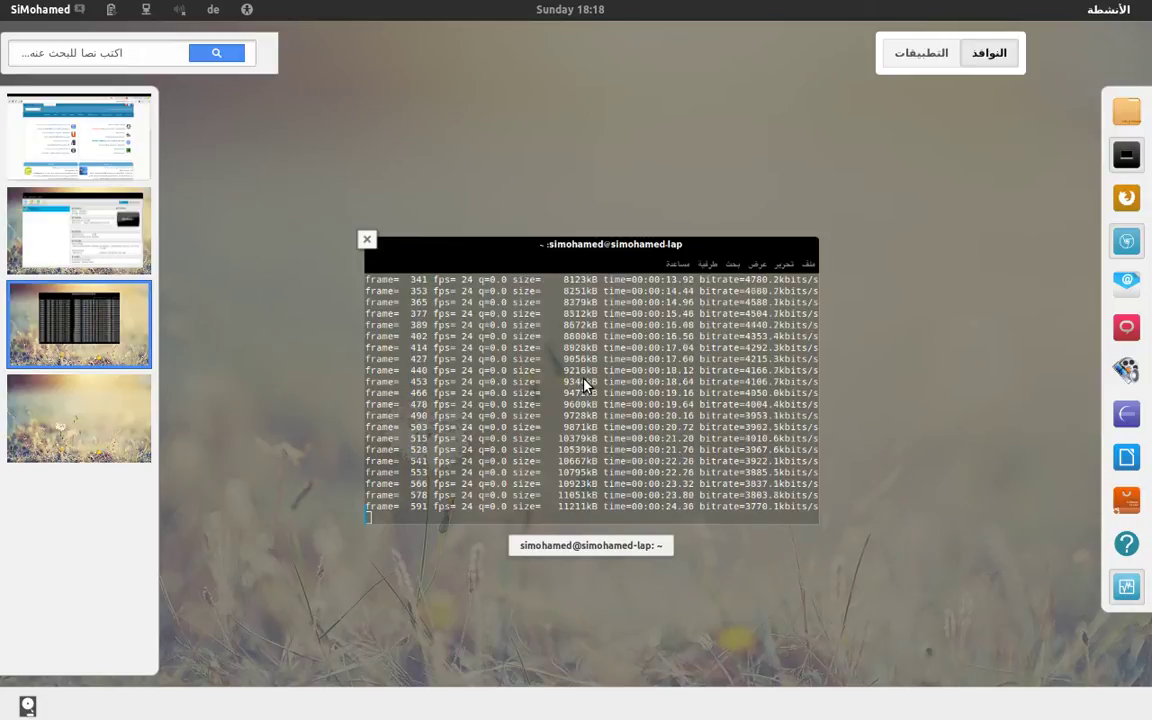
# Step: Switch to the Oracle VM VirtualBox Manager window on its own workspace
pyautogui.click(62, 249)
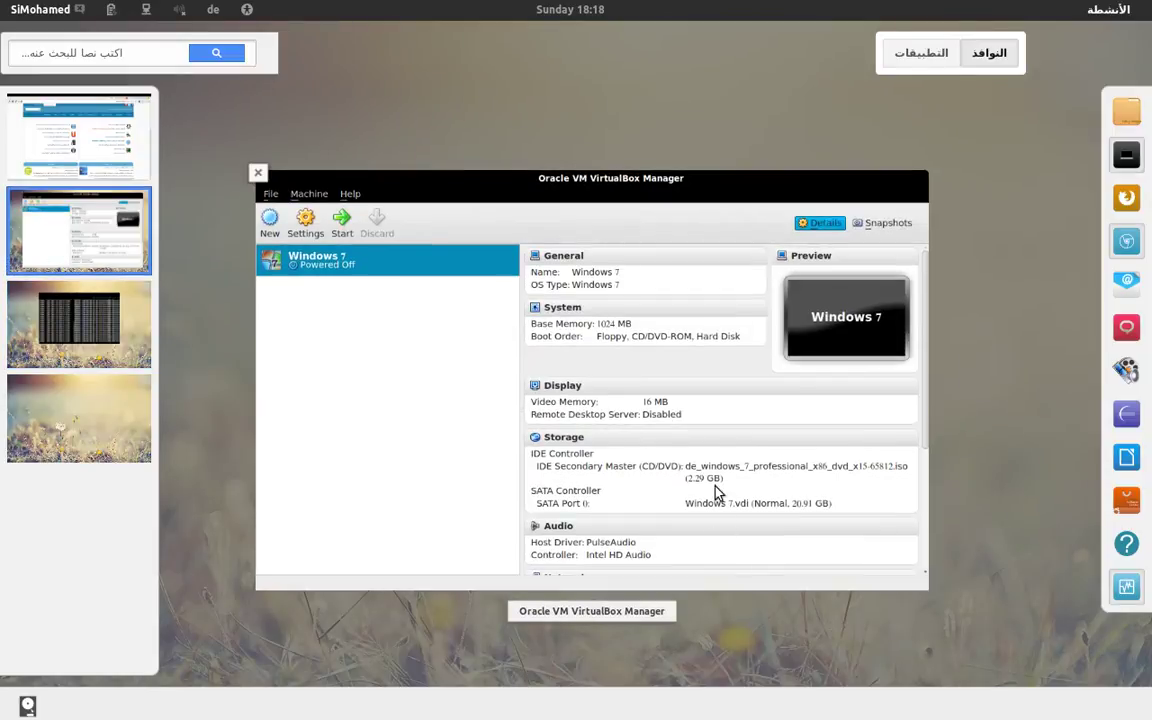
pyautogui.click(708, 466)
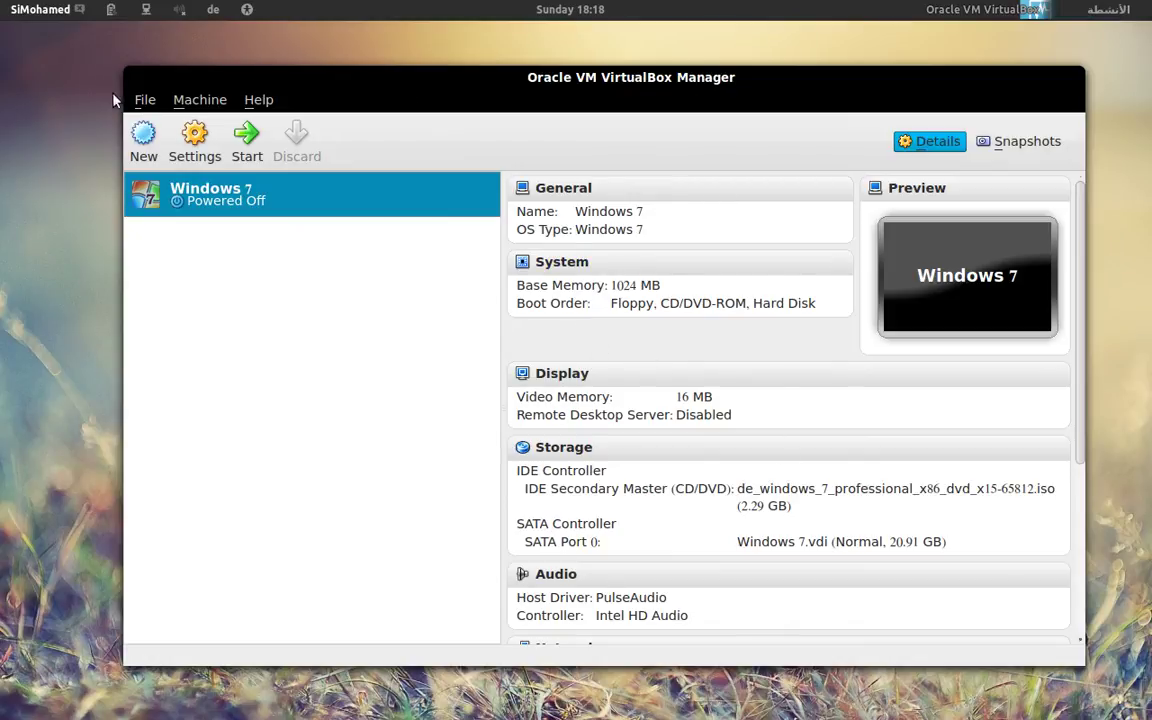
# Step: Examine the interface languages offered in the VirtualBox preferences, including the details for Français, and discard the selection
pyautogui.click(143, 102)
pyautogui.click(200, 187)
pyautogui.click(400, 188)
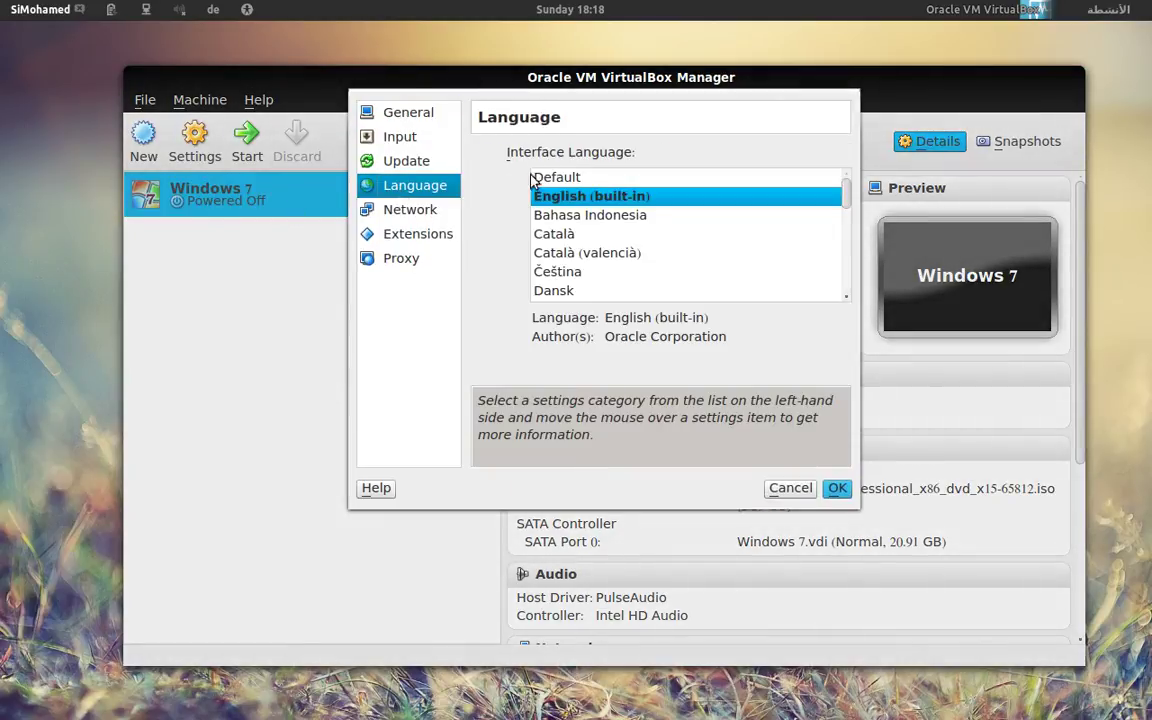
pyautogui.scroll(-2, 726, 240)
pyautogui.scroll(-6, 726, 240)
pyautogui.scroll(10, 726, 240)
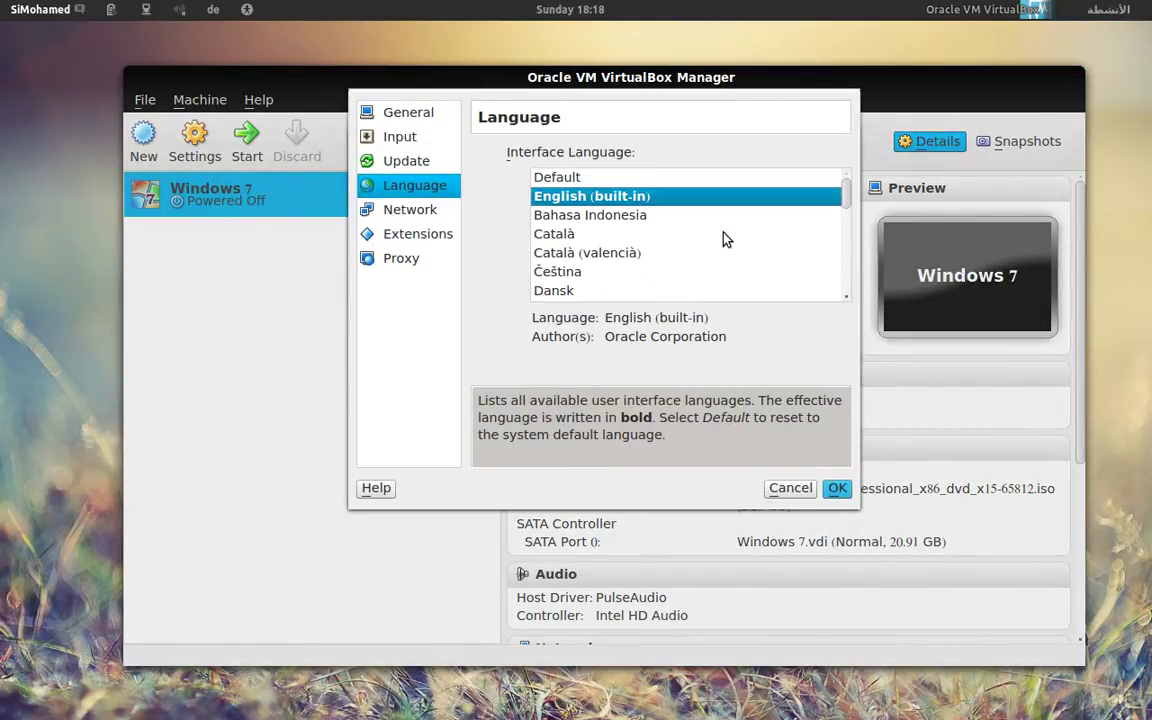
pyautogui.scroll(-3, 720, 240)
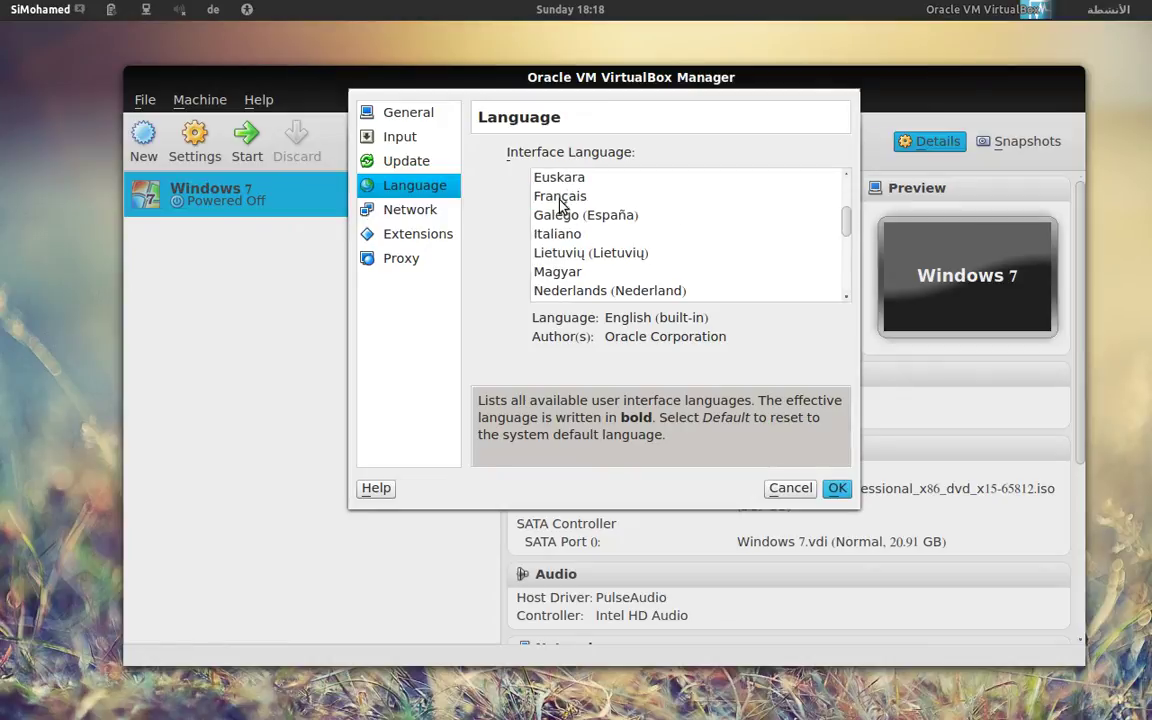
pyautogui.click(565, 197)
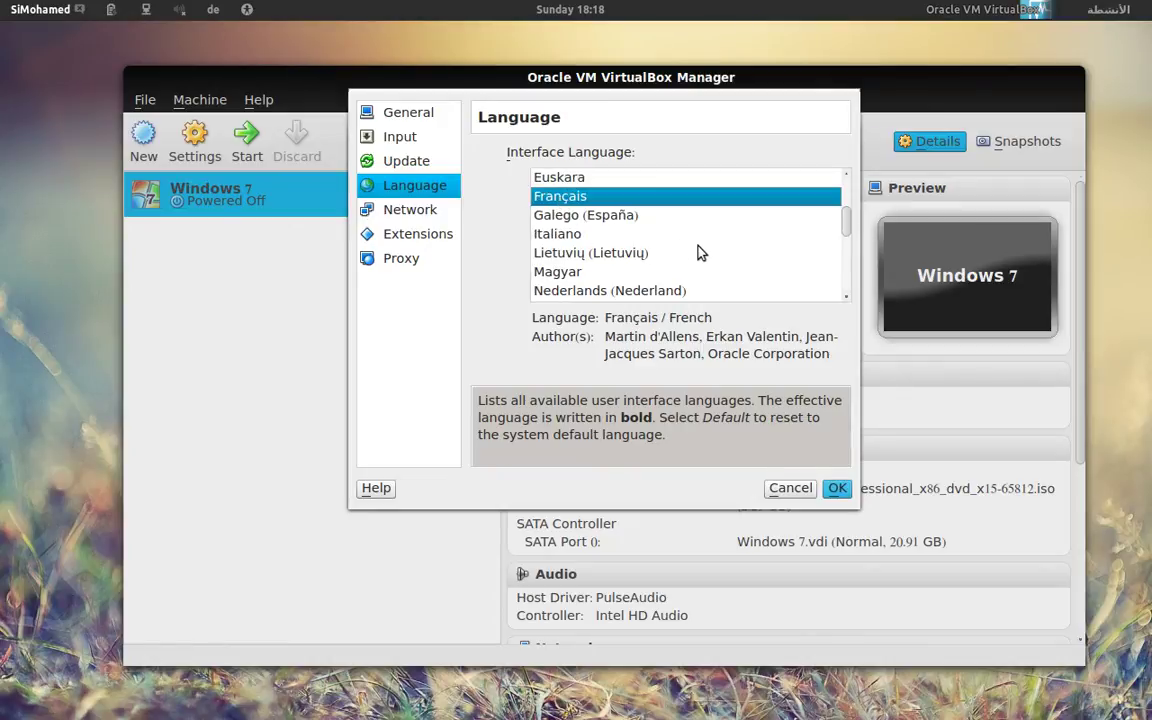
pyautogui.scroll(3, 681, 249)
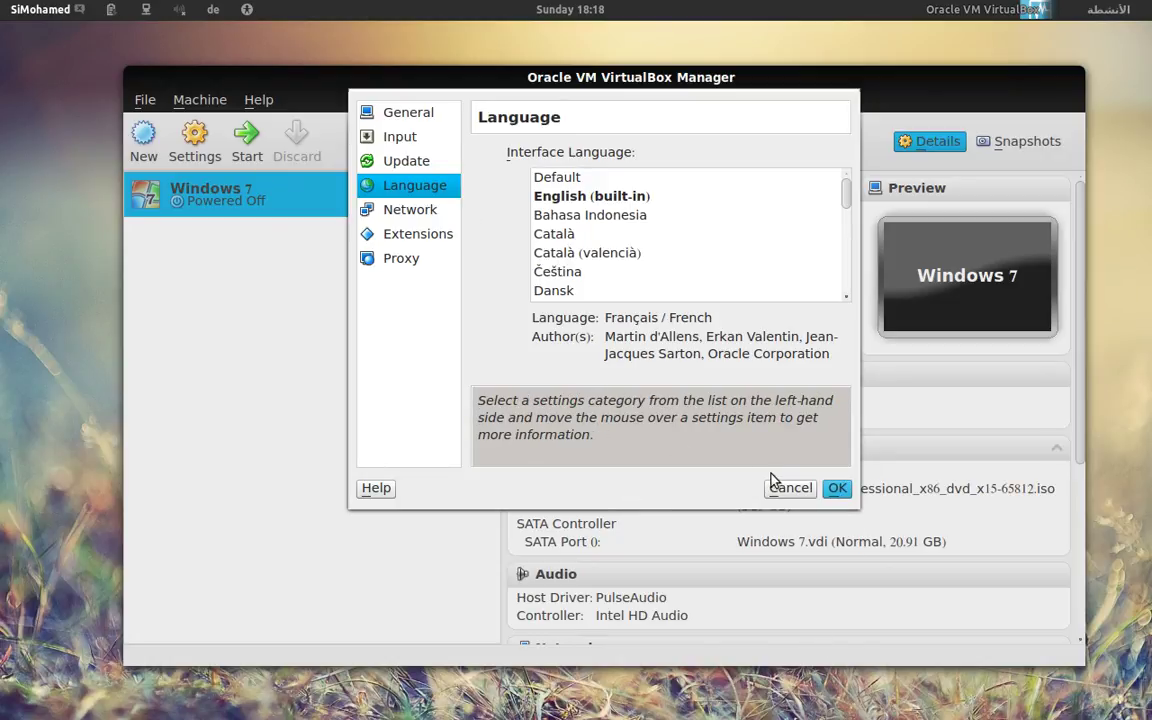
pyautogui.click(790, 490)
# Step: Start a new virtual machine named Windows, with Microsoft Windows as operating system and Windows XP as version
pyautogui.moveTo(728, 77); pyautogui.dragTo(676, 88)
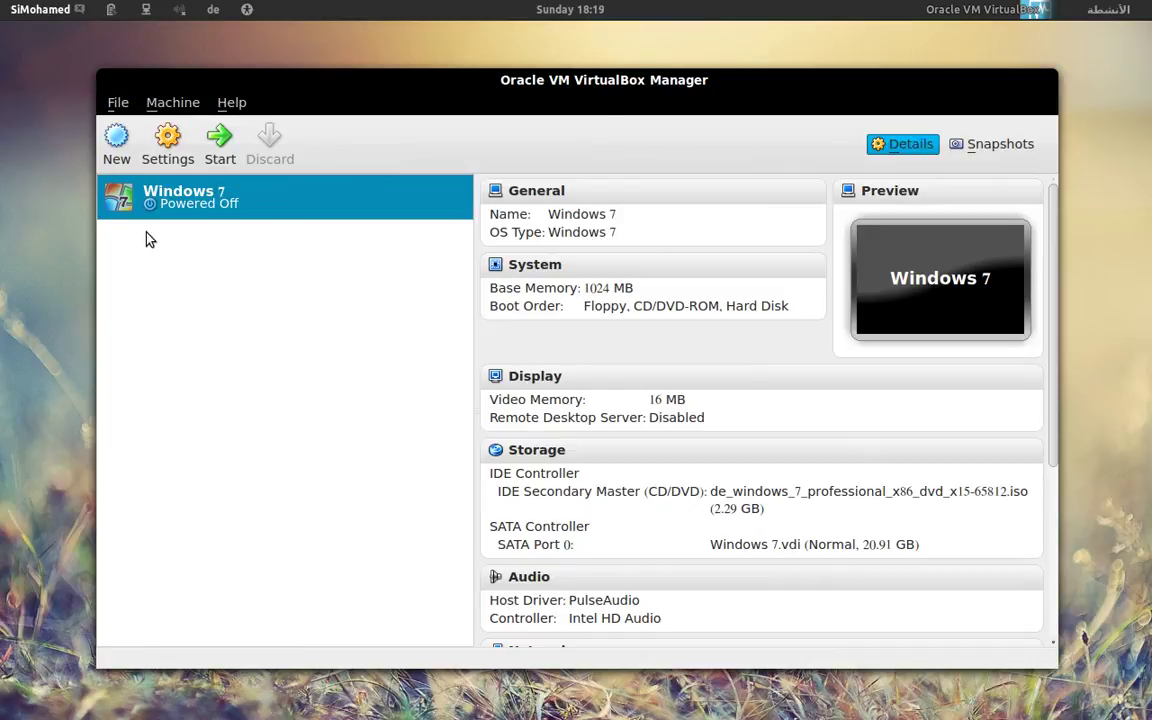
pyautogui.click(115, 145)
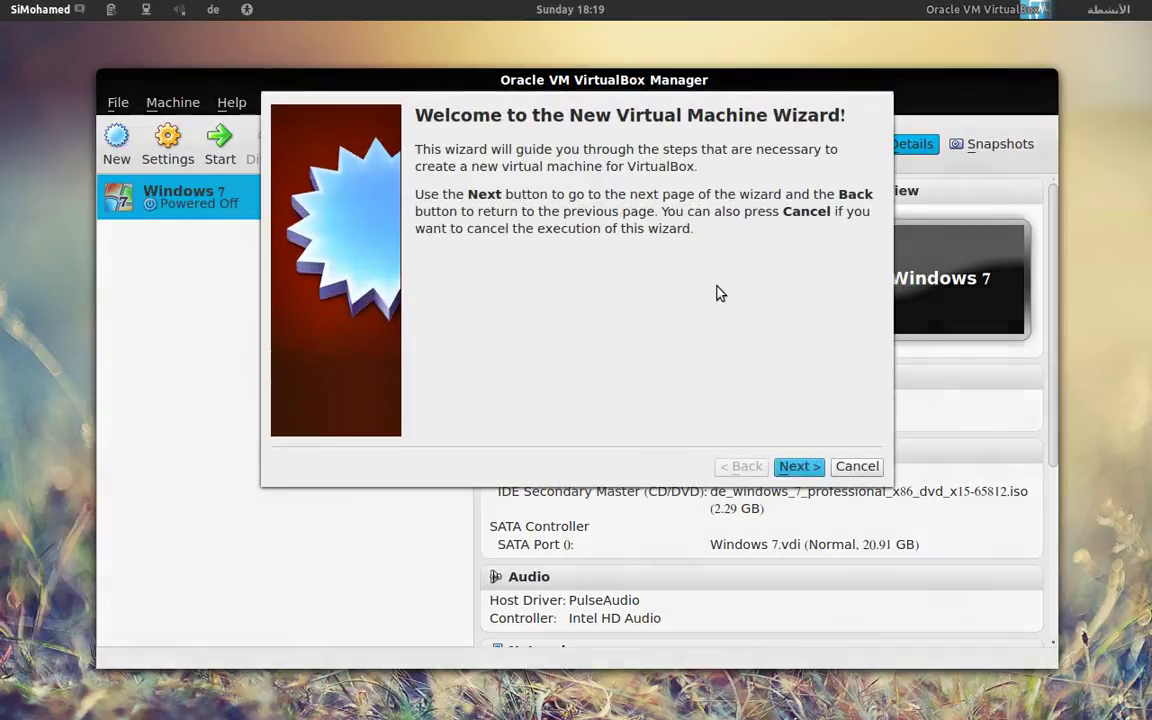
pyautogui.click(796, 467)
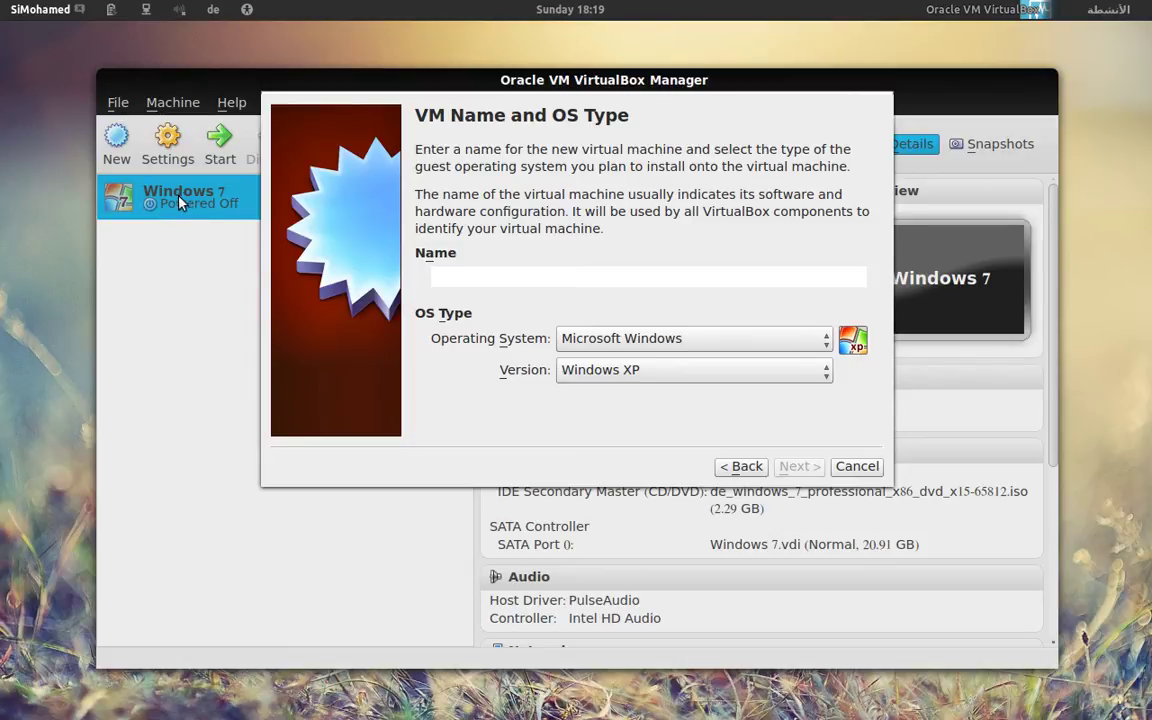
pyautogui.write('W')
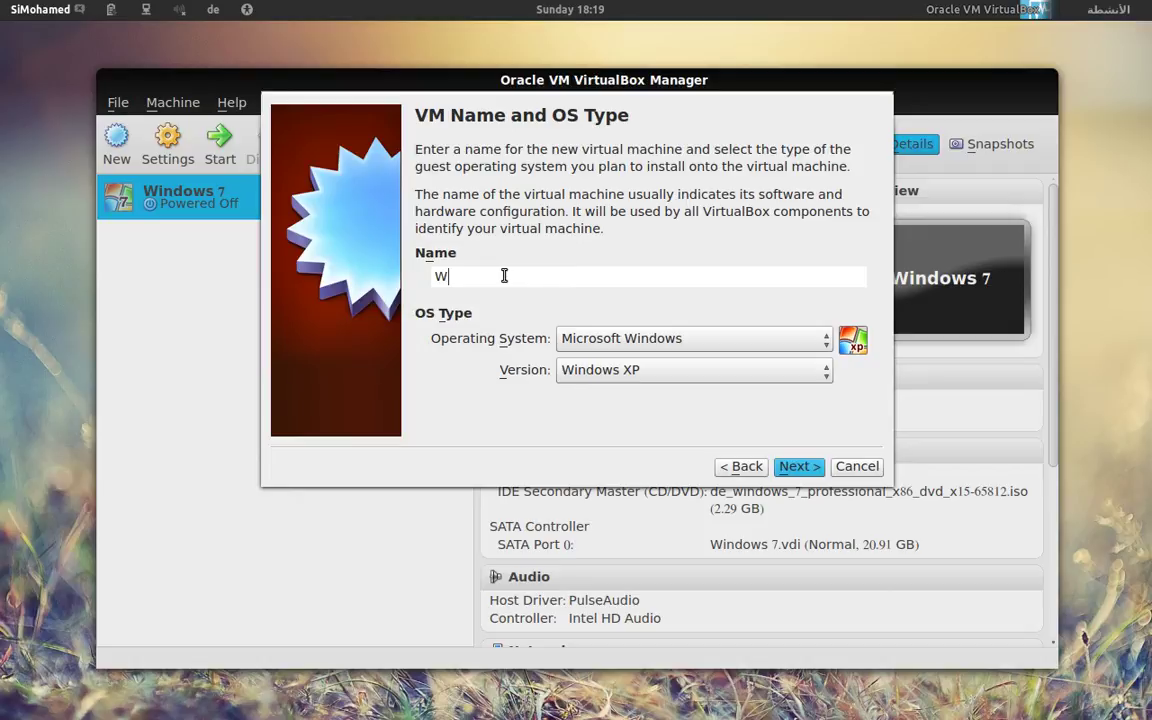
pyautogui.write('indows')
pyautogui.click(797, 469)
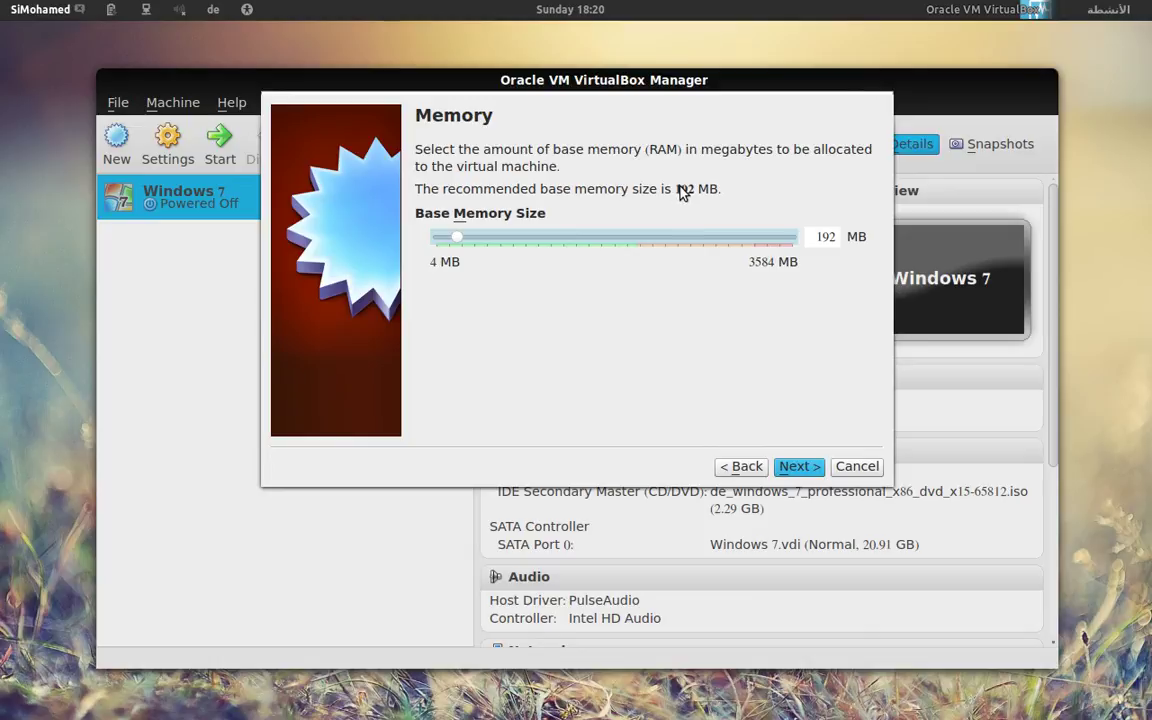
# Step: Set the new virtual machine's base memory to 512 MB
pyautogui.doubleClick(818, 237)
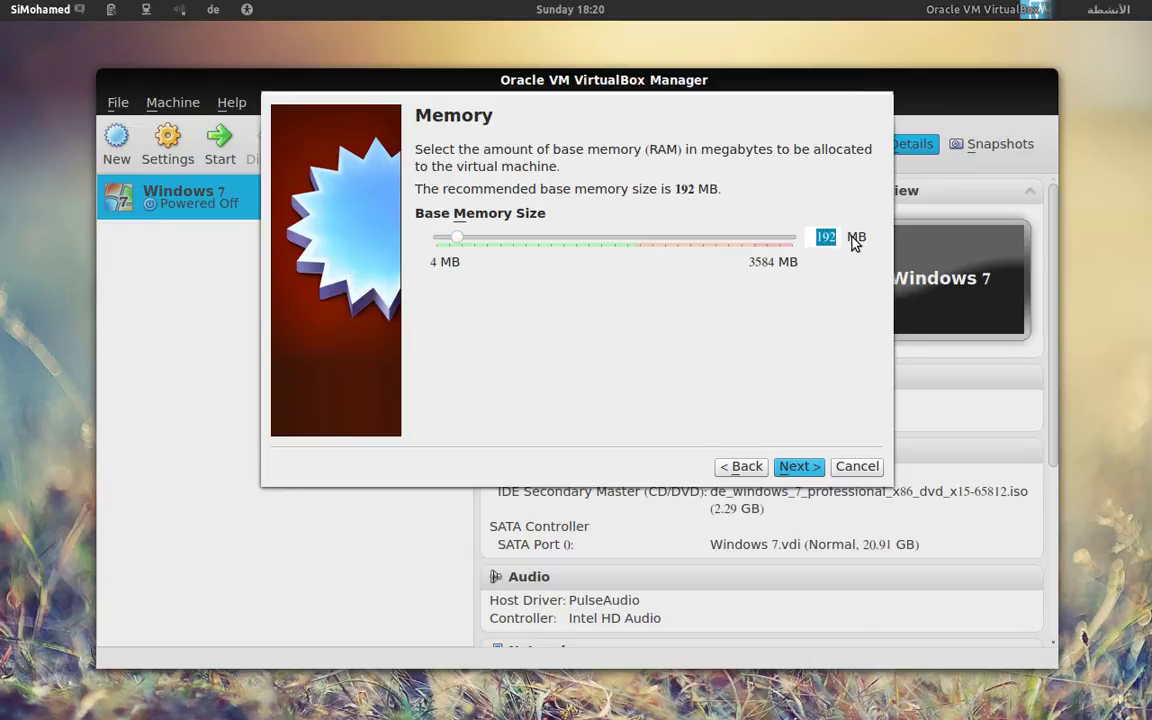
pyautogui.write('512')
pyautogui.click(798, 467)
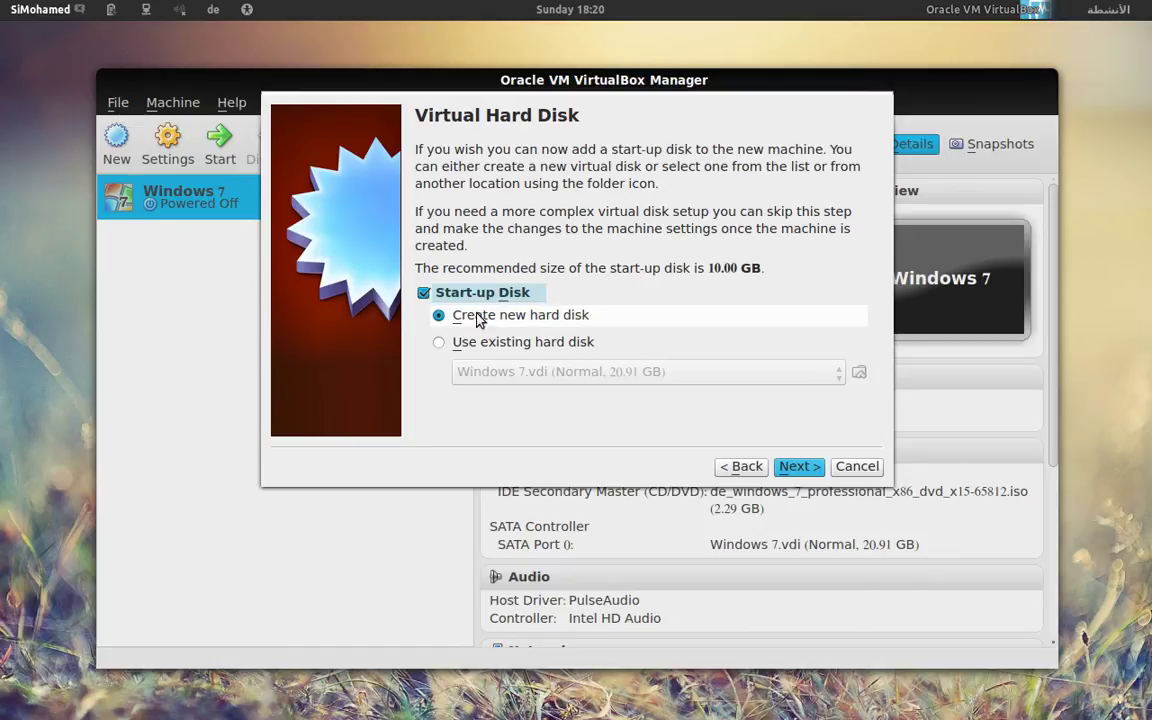
# Step: Choose a new start-up hard disk of file type VDI with dynamically allocated storage
pyautogui.click(805, 467)
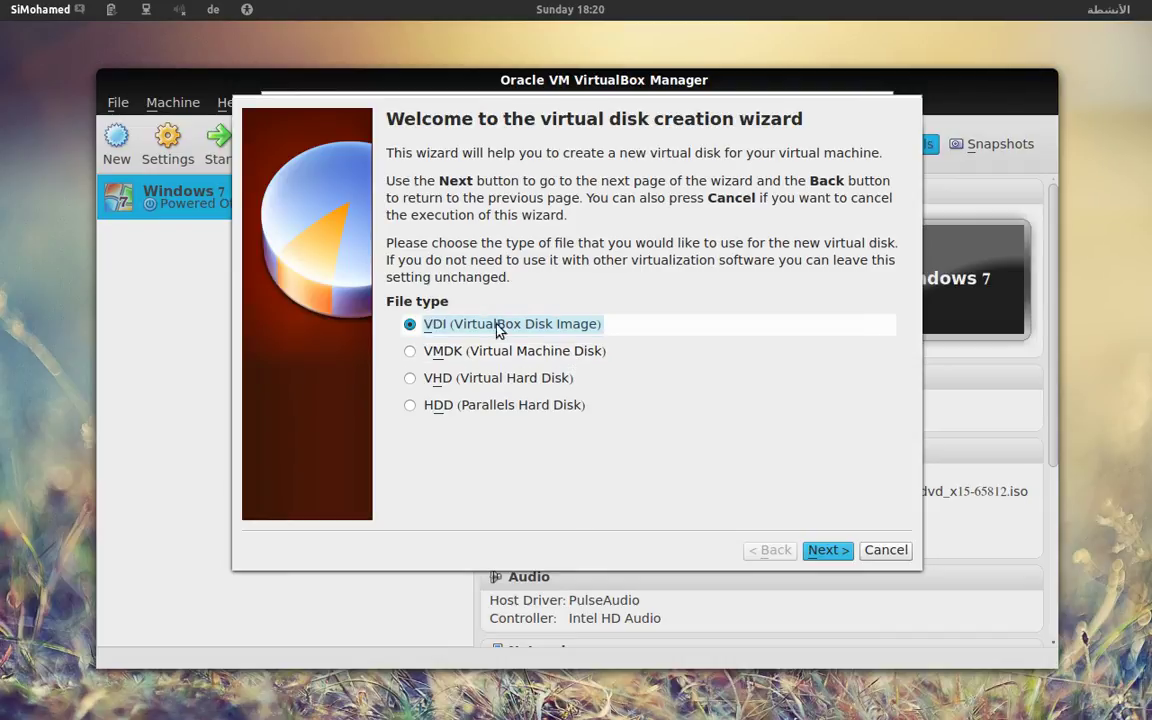
pyautogui.click(822, 552)
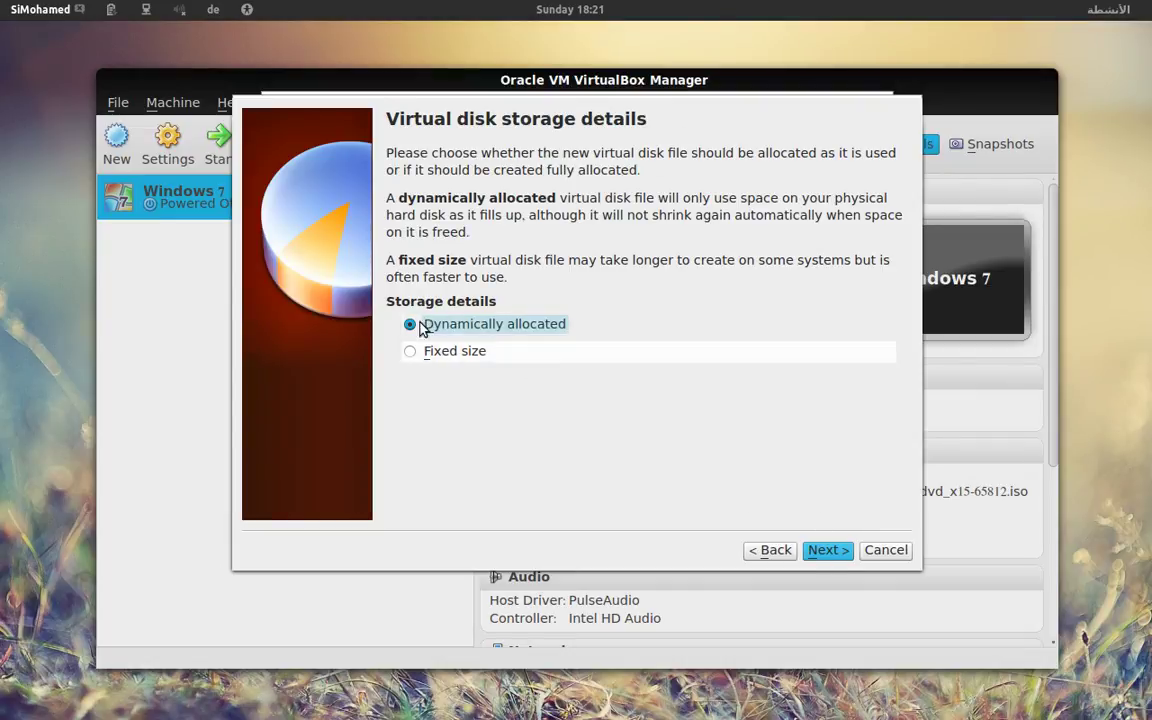
pyautogui.click(823, 551)
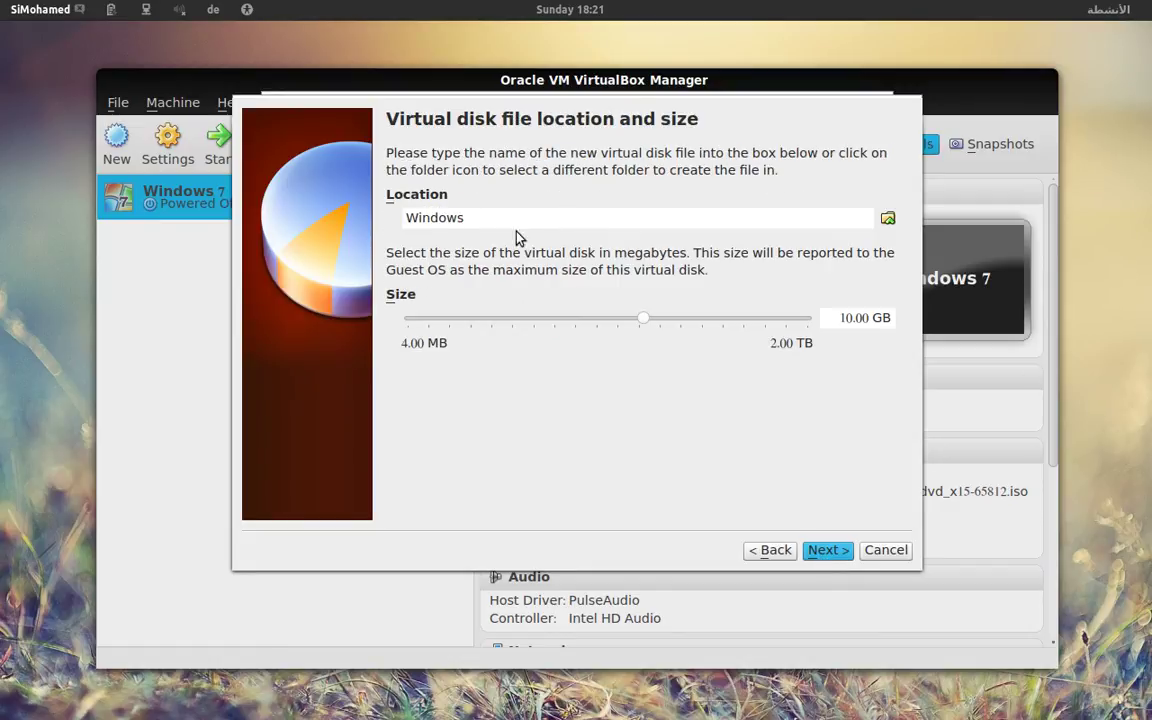
pyautogui.click(887, 220)
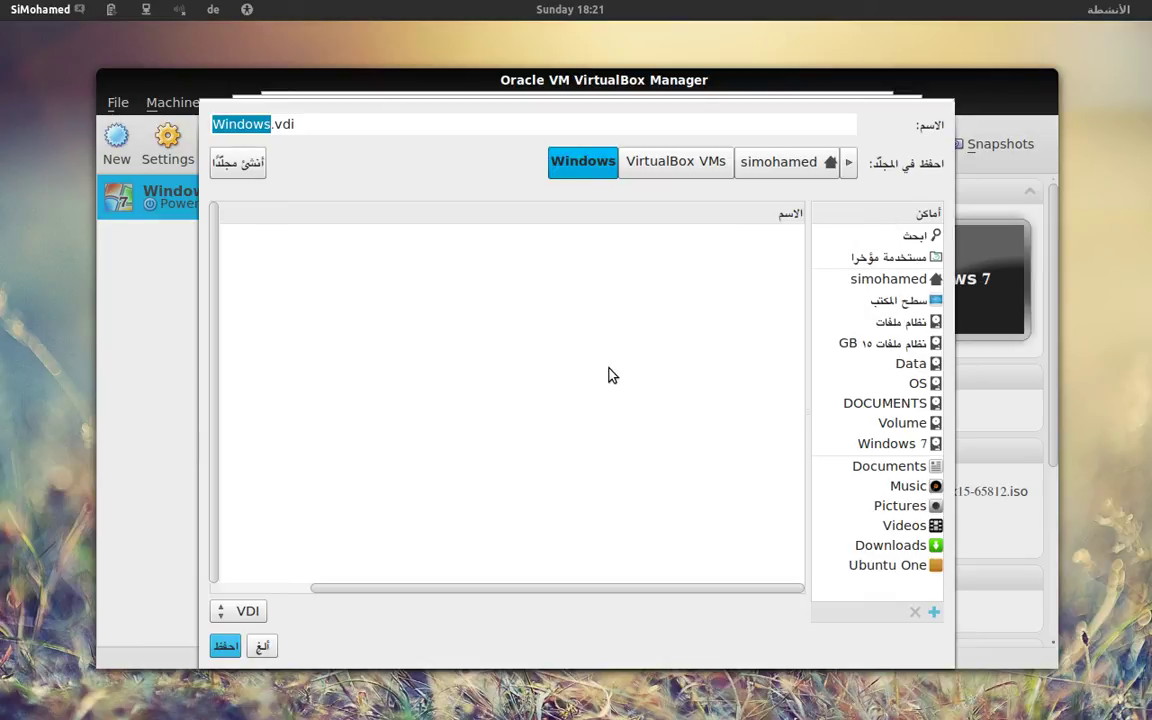
pyautogui.click(306, 124)
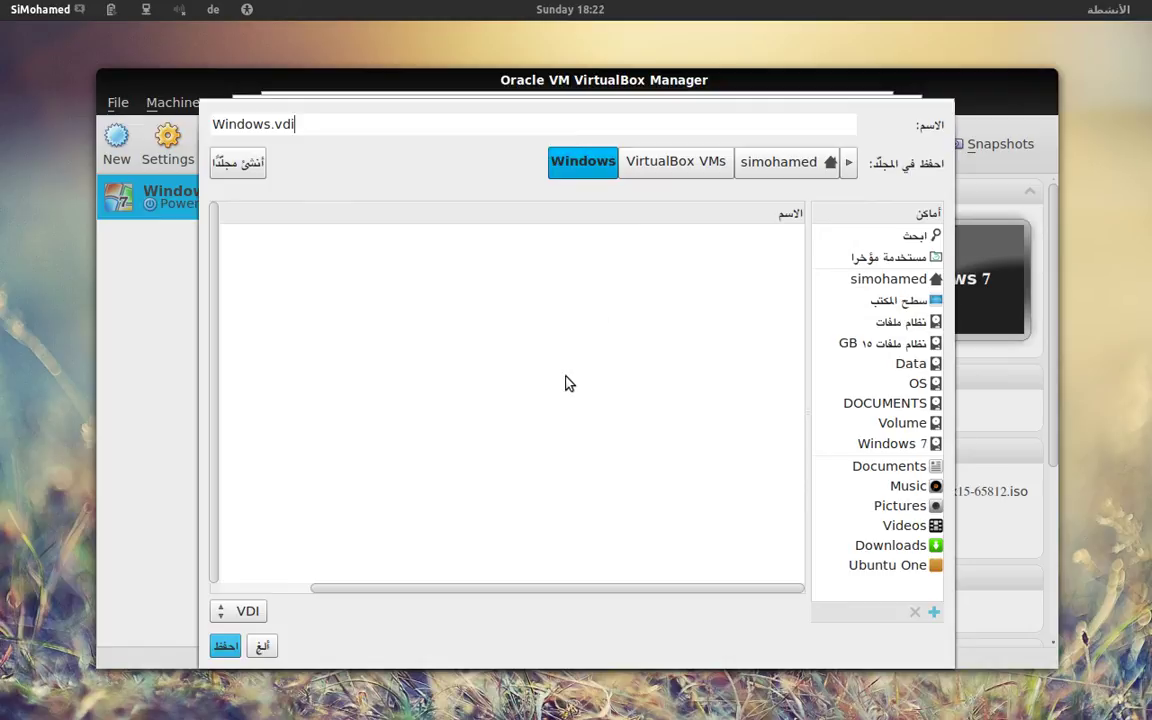
pyautogui.click(262, 650)
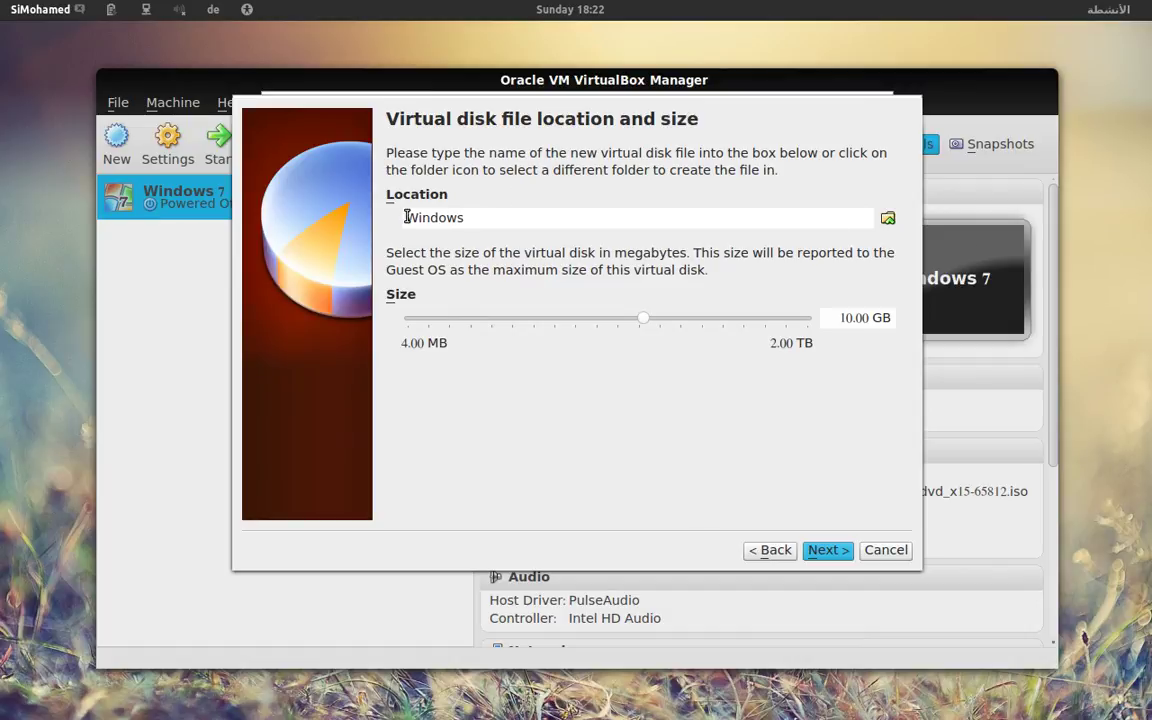
# Step: Set the virtual disk size to 5 GB, keep Windows as its file name, and create the disk and the virtual machine
pyautogui.click(855, 317)
pyautogui.doubleClick(846, 317)
pyautogui.write('5')
pyautogui.click(827, 551)
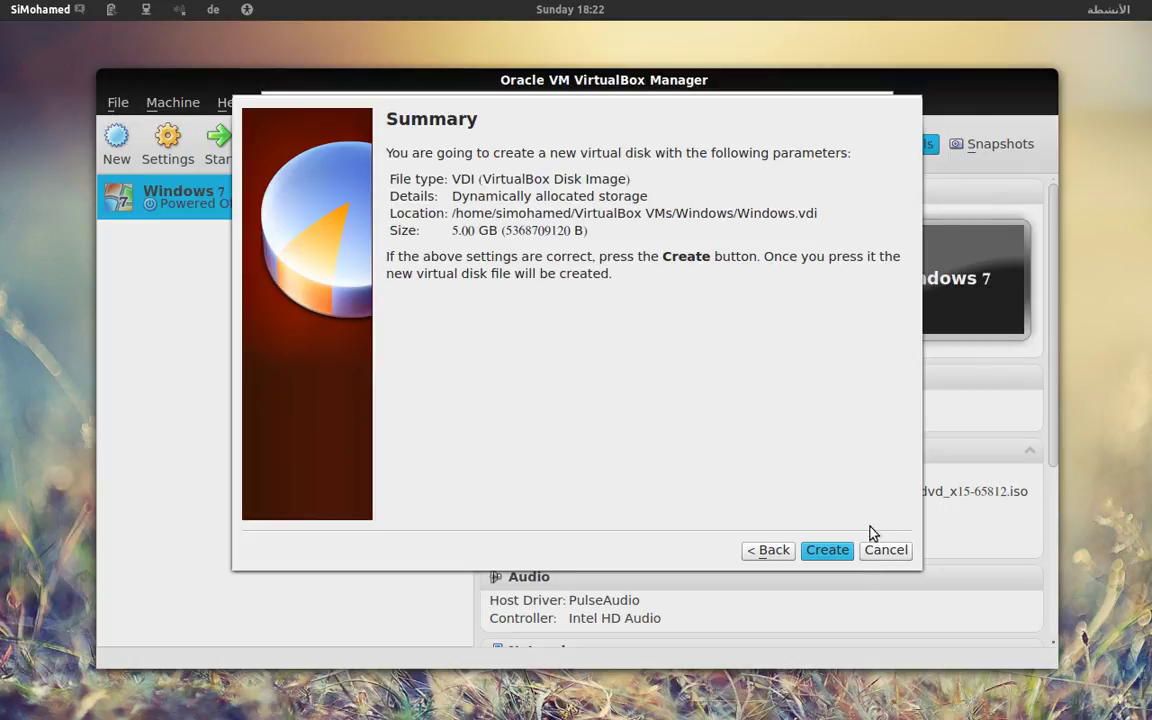
pyautogui.click(827, 552)
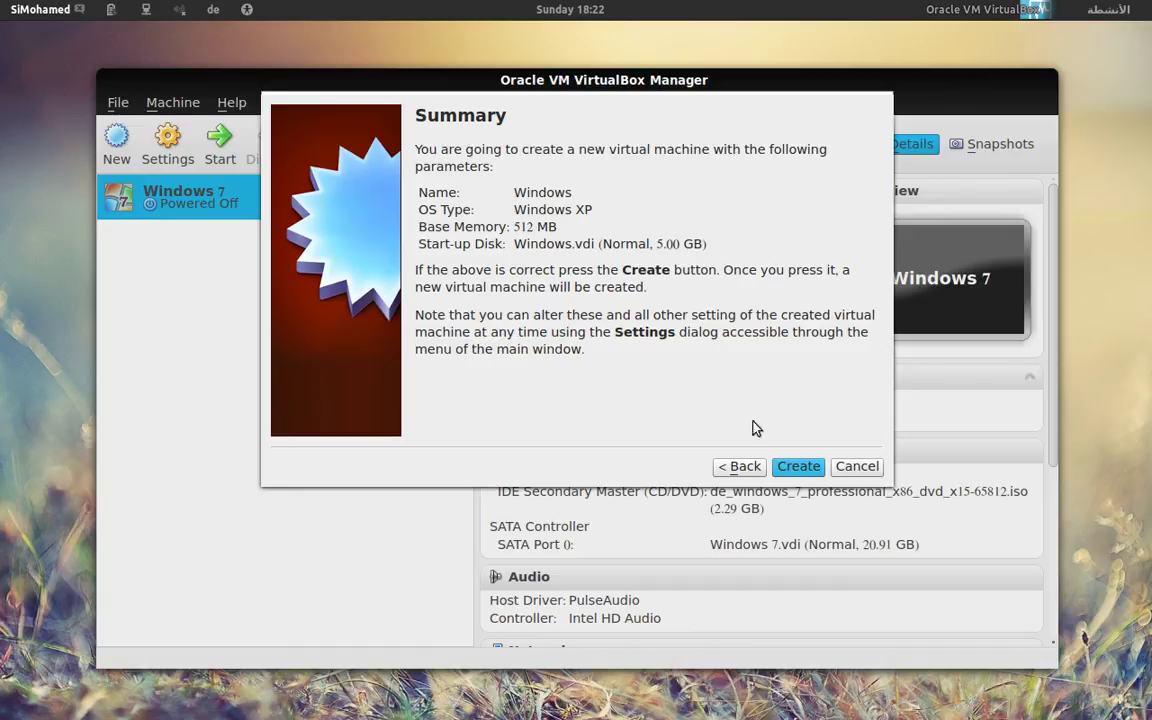
pyautogui.click(798, 467)
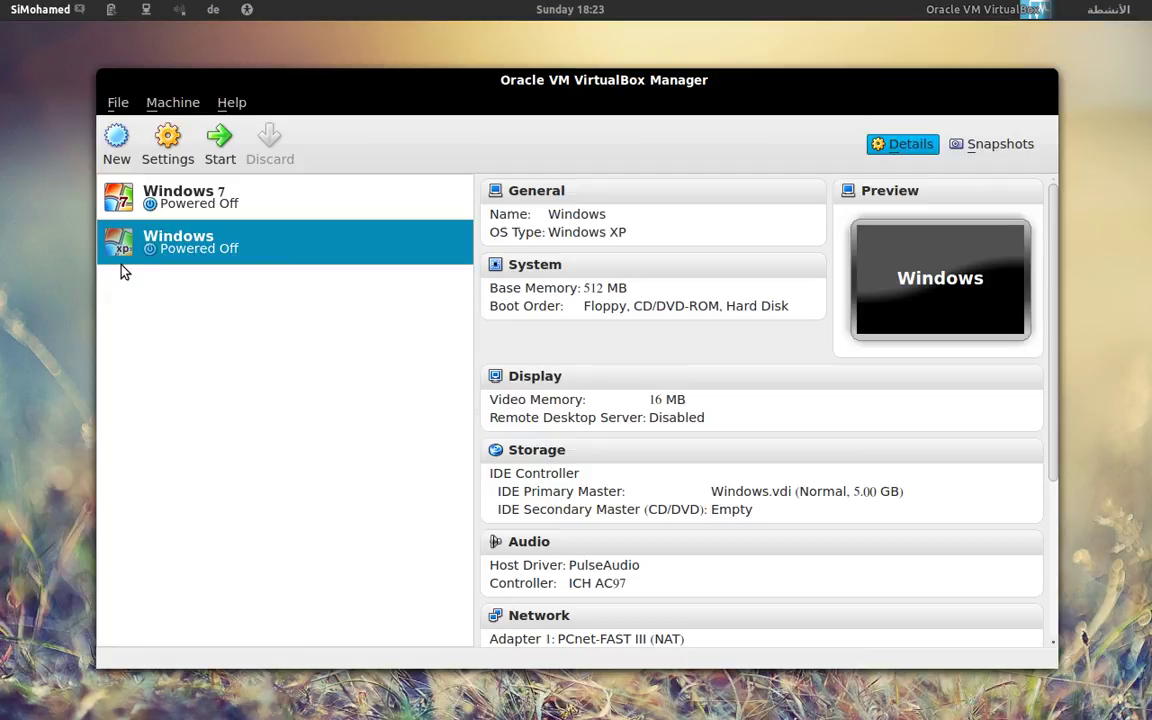
# Step: Switch to the workspace that holds the terminal window
pyautogui.press('super')
pyautogui.scroll(-2, 83, 344)
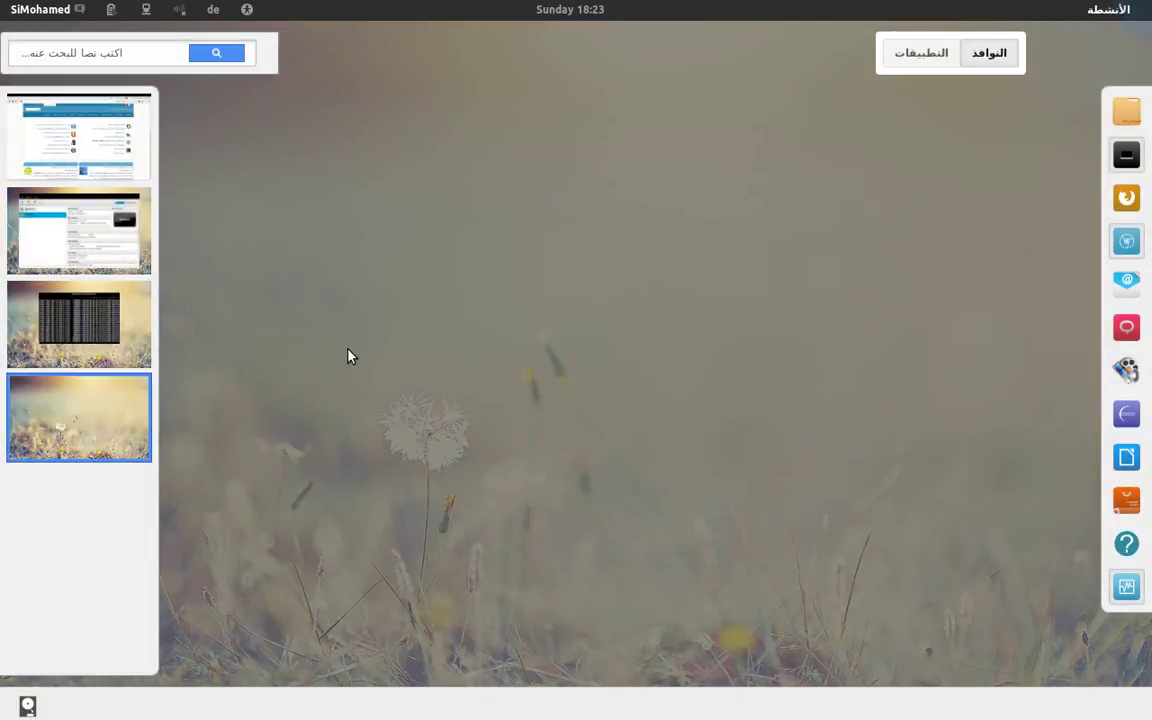
pyautogui.click(116, 333)
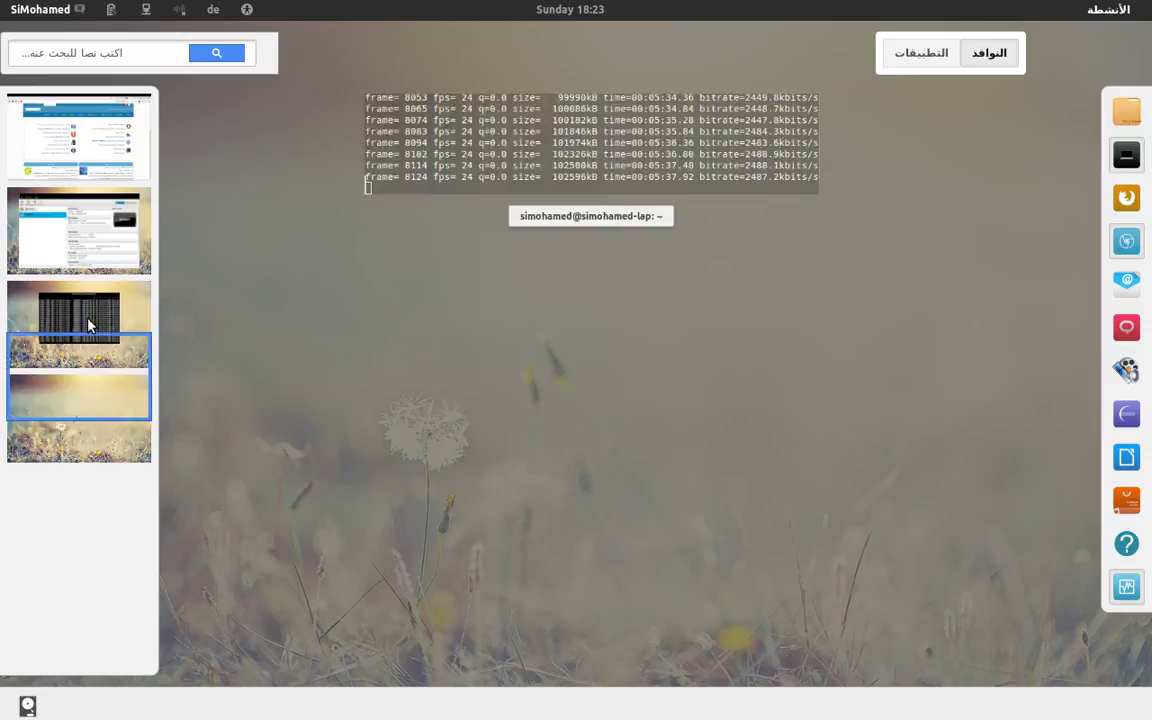